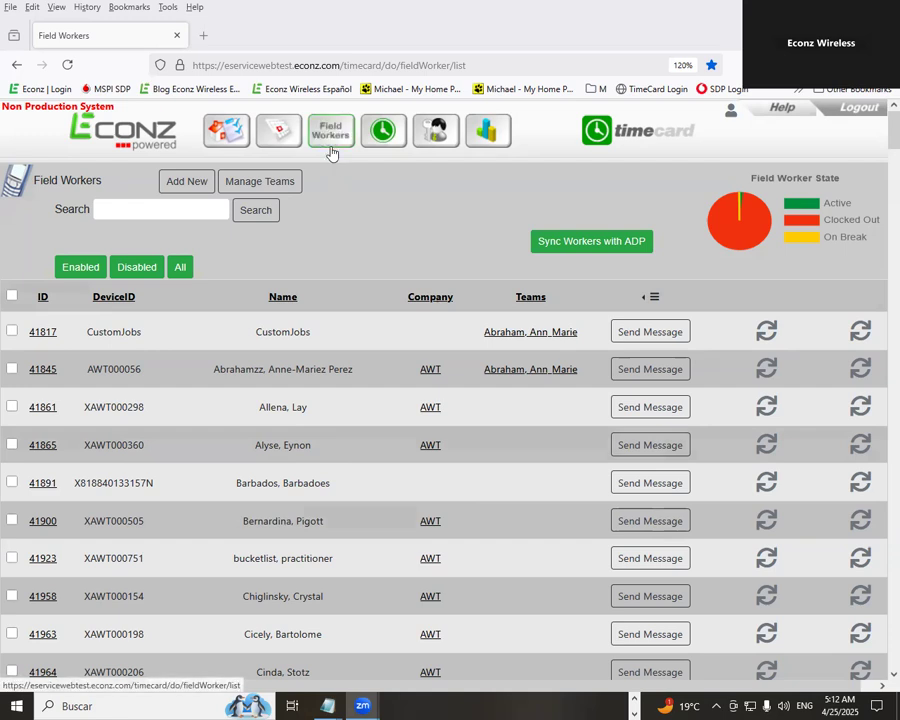
- Open the Synchronize Field Workers page listing ADP workers with device IDs and sync status
{"action": "left_click", "coordinate": [587, 245]}
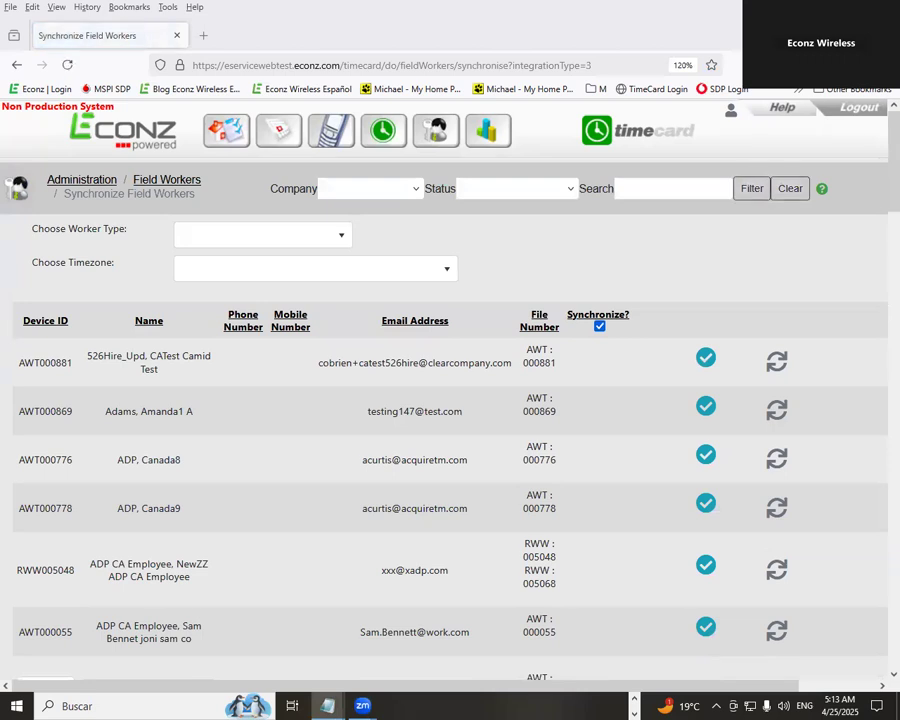
- Search the ADP sync list for the first worker's name
{"action": "left_click", "coordinate": [646, 190]}
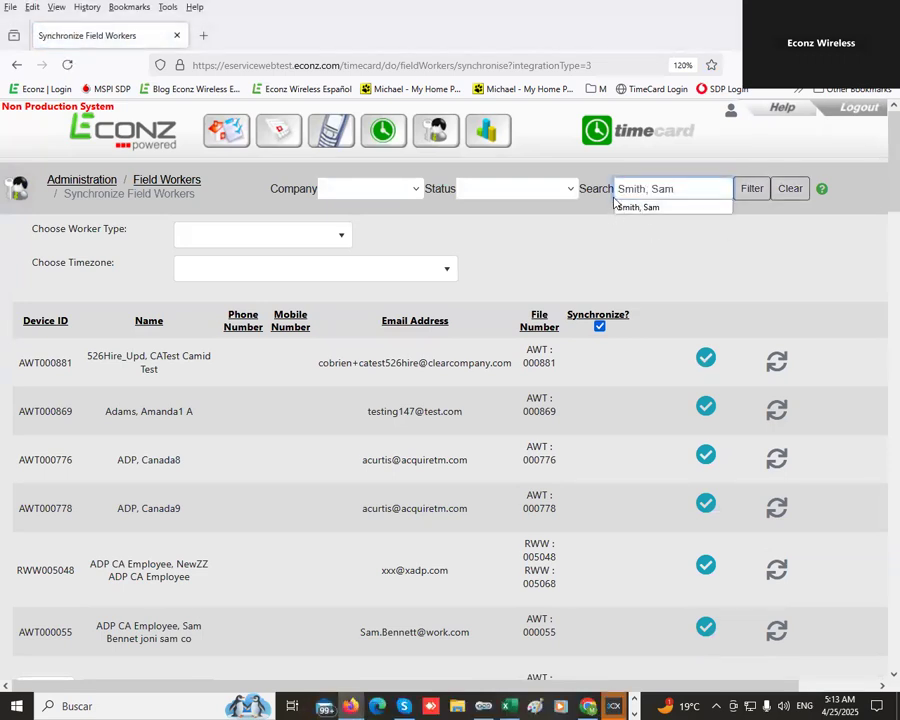
{"action": "left_click", "coordinate": [695, 207]}
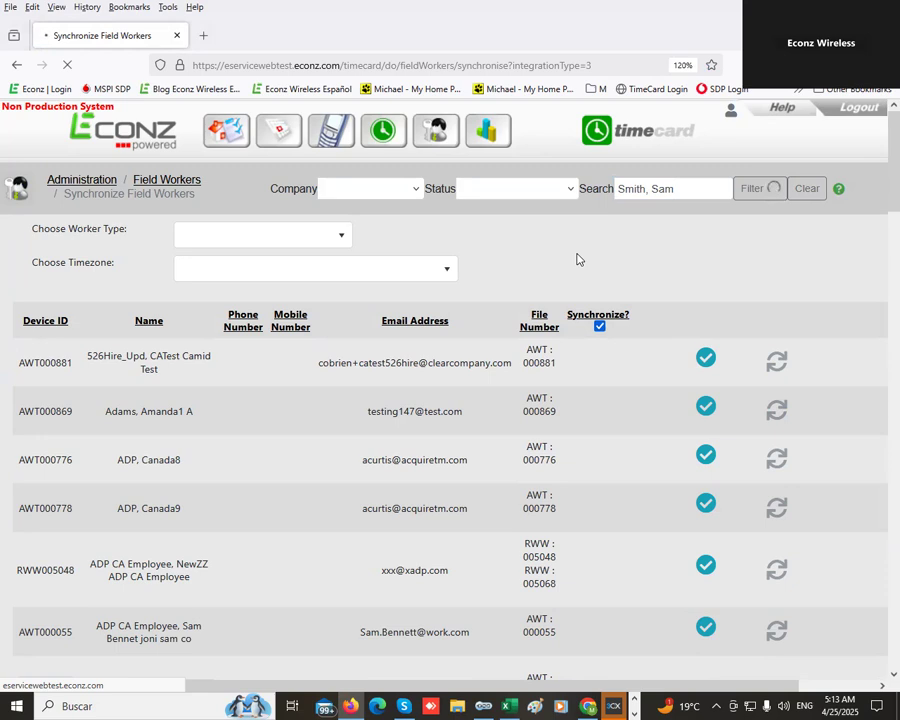
- Filter the list to Active status and company Adp Can-Us (AWT)
{"action": "left_click", "coordinate": [533, 193]}
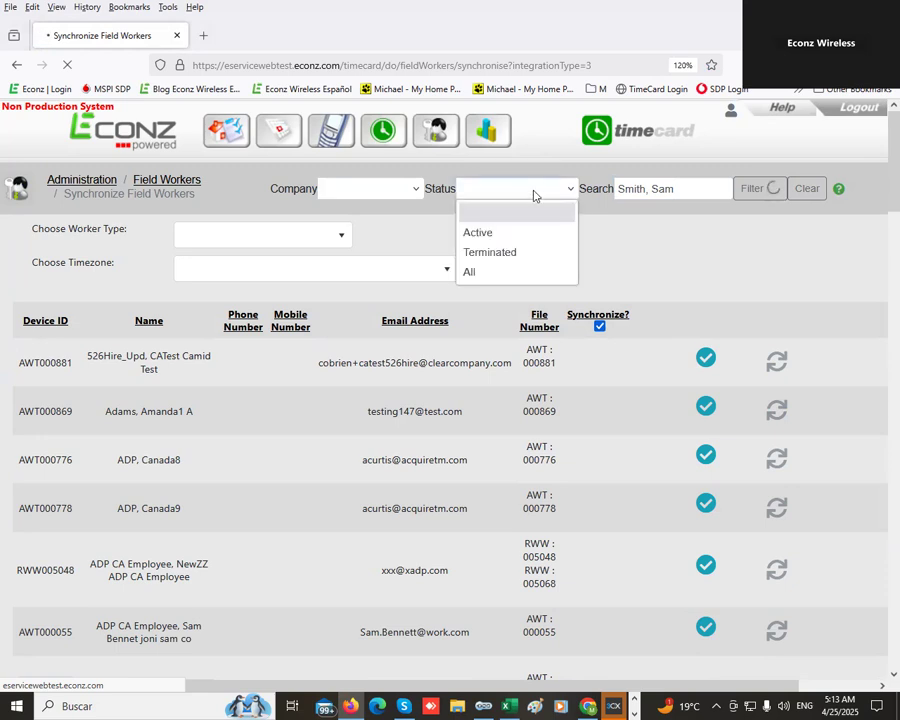
{"action": "left_click", "coordinate": [486, 235]}
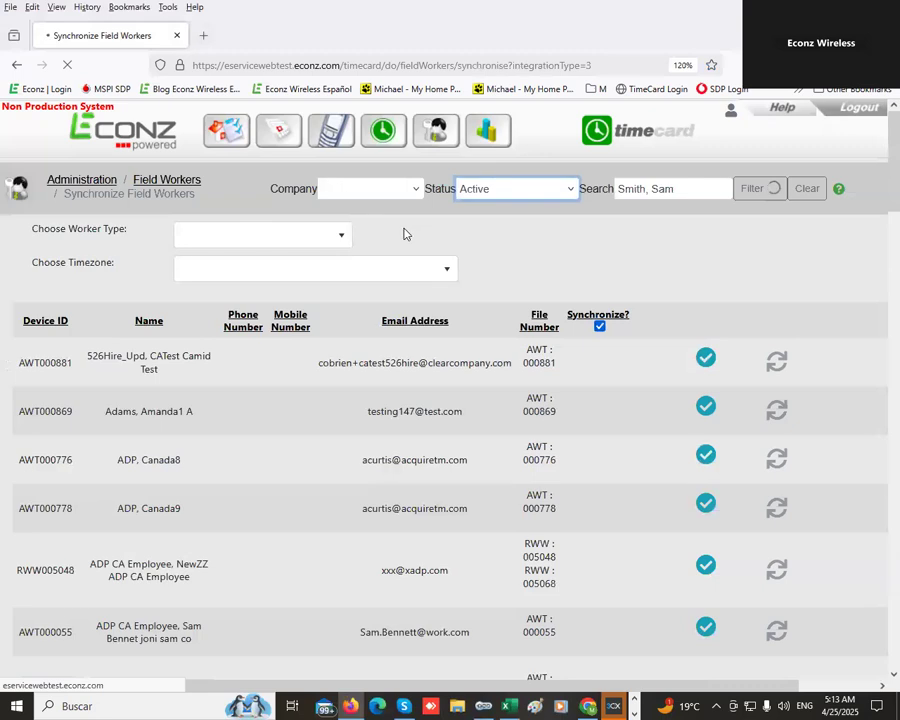
{"action": "left_click", "coordinate": [403, 195]}
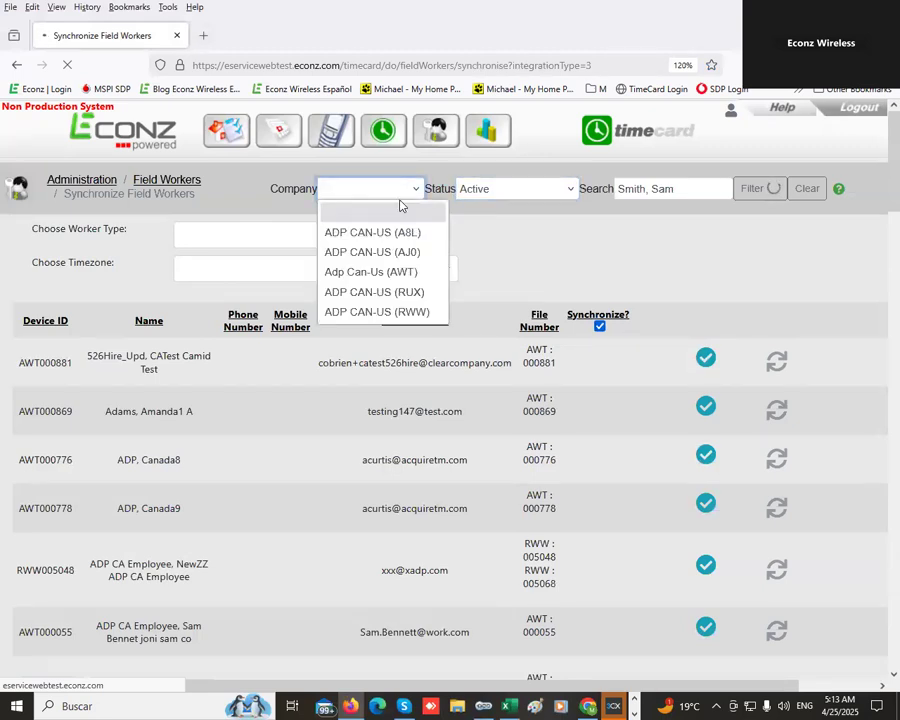
{"action": "left_click", "coordinate": [372, 281]}
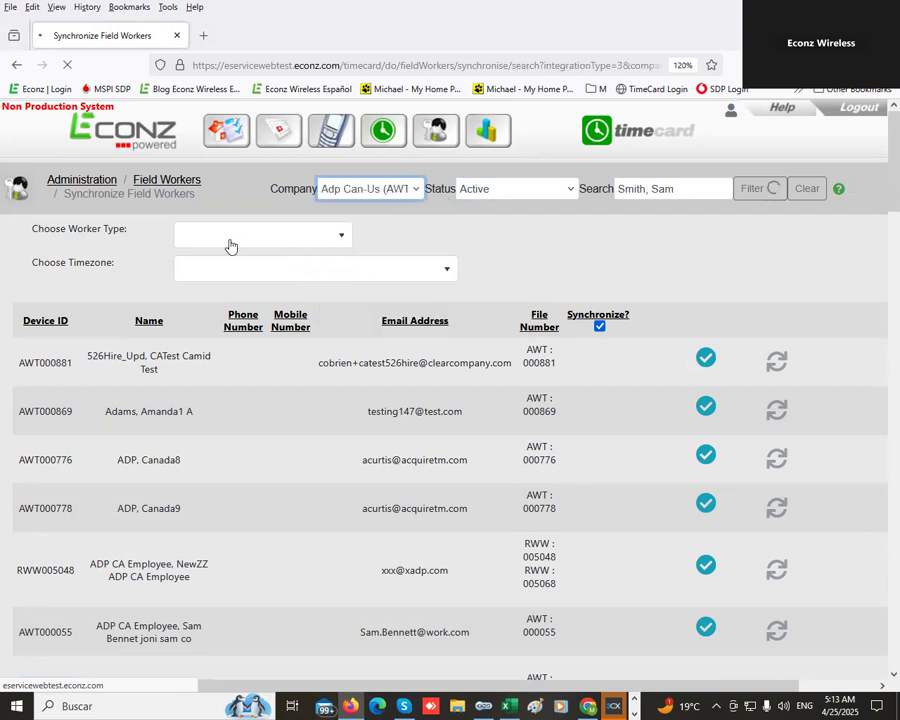
{"action": "left_click", "coordinate": [494, 190]}
{"action": "left_click", "coordinate": [481, 232]}
{"action": "left_click", "coordinate": [370, 188]}
{"action": "left_click", "coordinate": [375, 270]}
{"action": "left_click", "coordinate": [245, 236]}
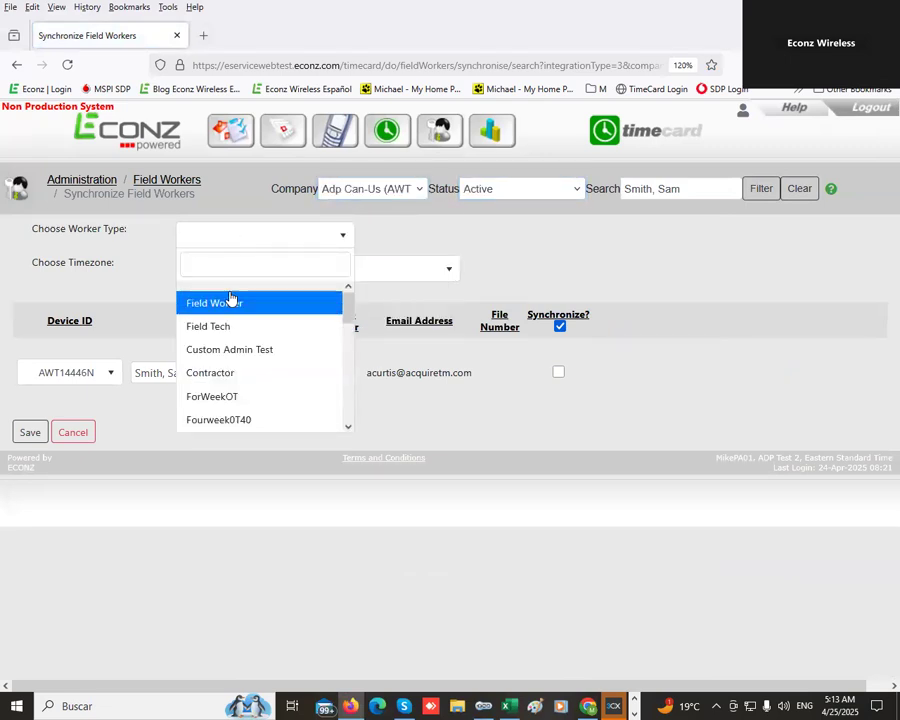
- Set the worker type to Field Worker and timezone to US/Eastern(UTC-05)
{"action": "left_click", "coordinate": [231, 300]}
{"action": "left_click", "coordinate": [296, 270]}
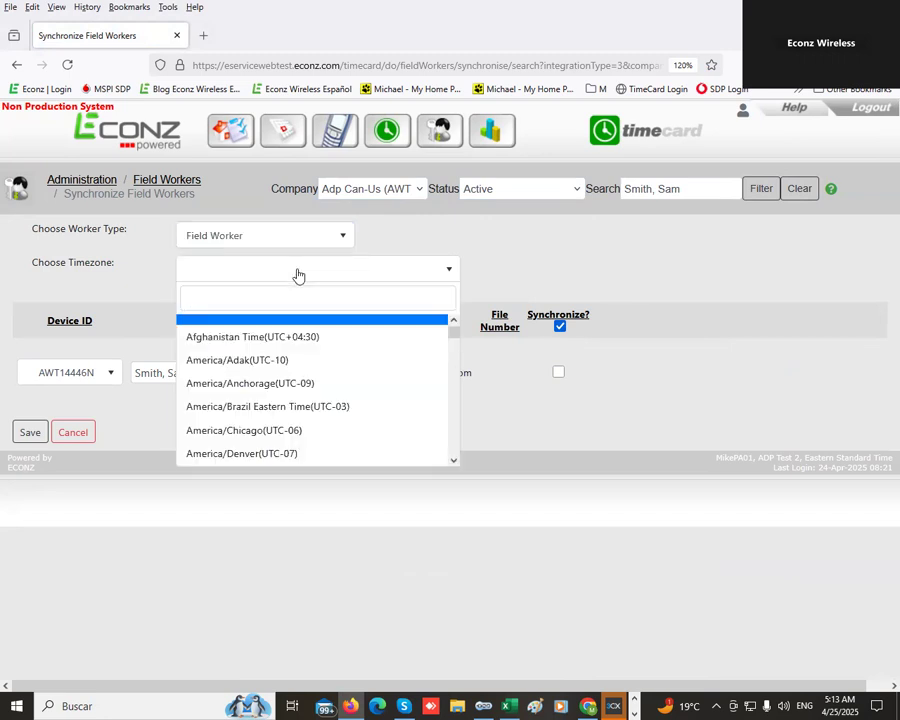
{"action": "type", "text": "eas"}
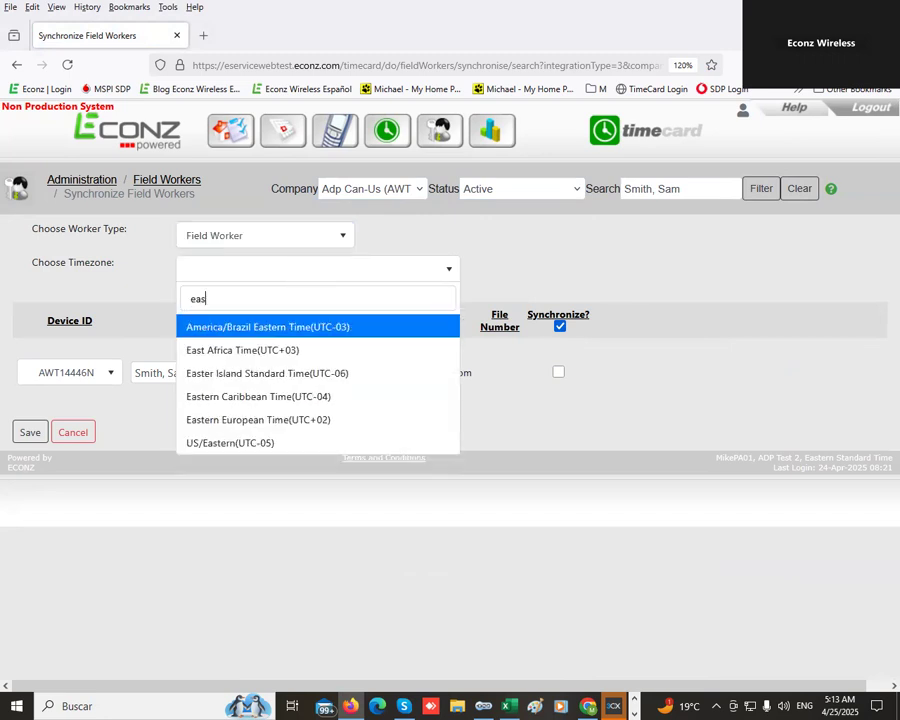
{"action": "left_click", "coordinate": [224, 443]}
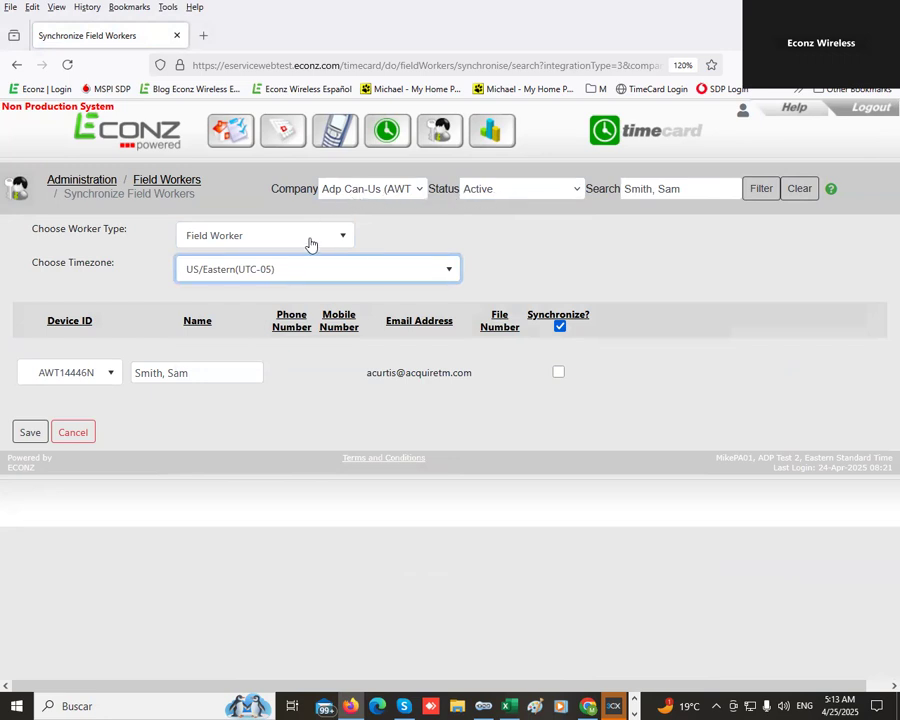
- Tick Synchronize with Add for the new worker and save
{"action": "left_click", "coordinate": [557, 372]}
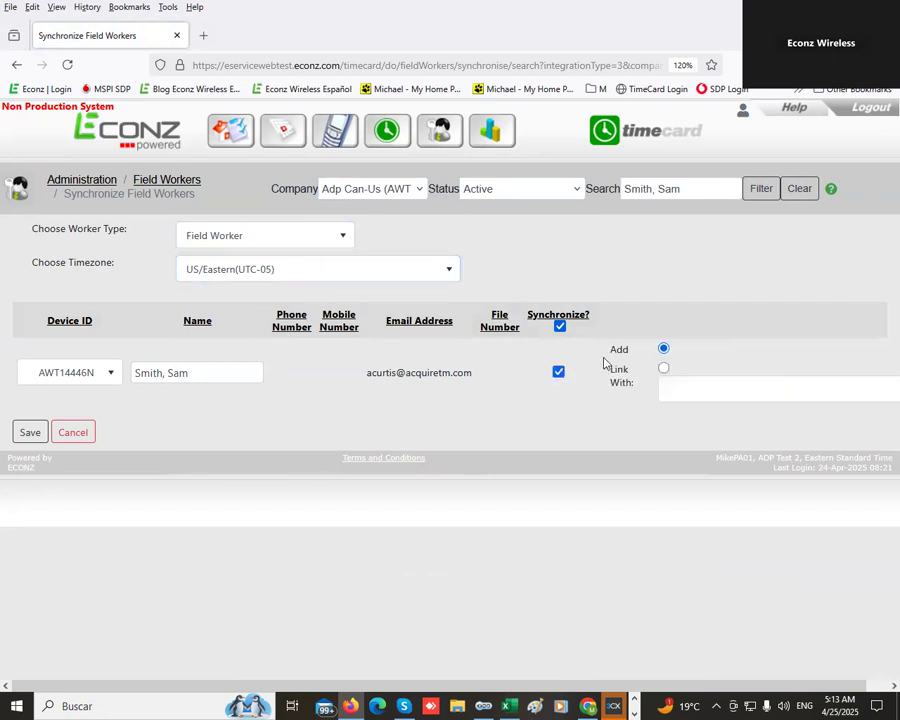
{"action": "mouse_move", "coordinate": [609, 353]}
{"action": "left_mouse_down"}
{"action": "mouse_move", "coordinate": [630, 352]}
{"action": "mouse_move", "coordinate": [624, 384]}
{"action": "mouse_move", "coordinate": [611, 376]}
{"action": "left_mouse_up"}
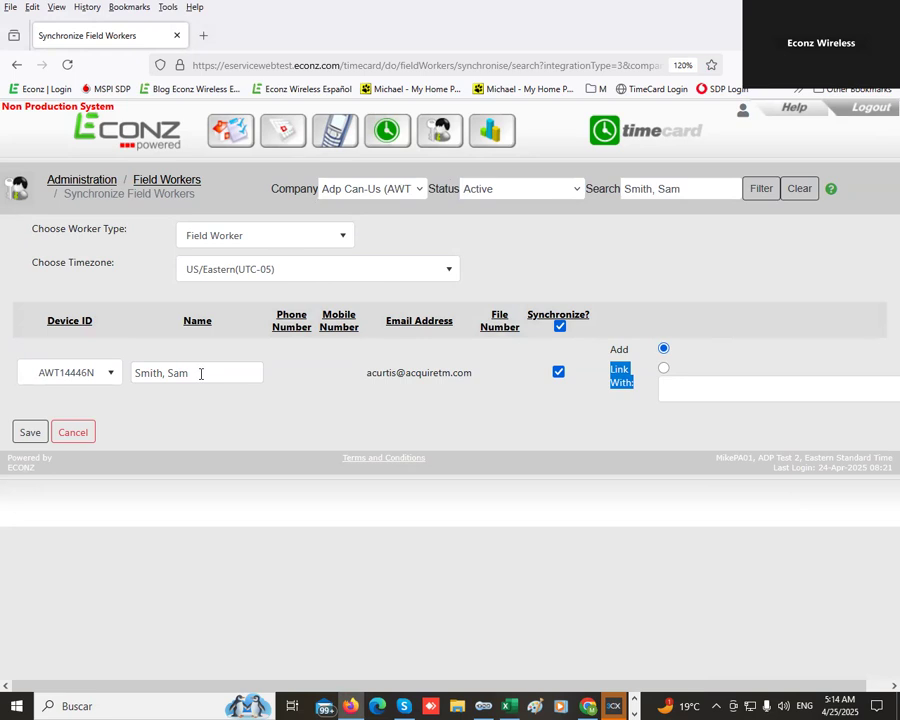
{"action": "left_click", "coordinate": [563, 378]}
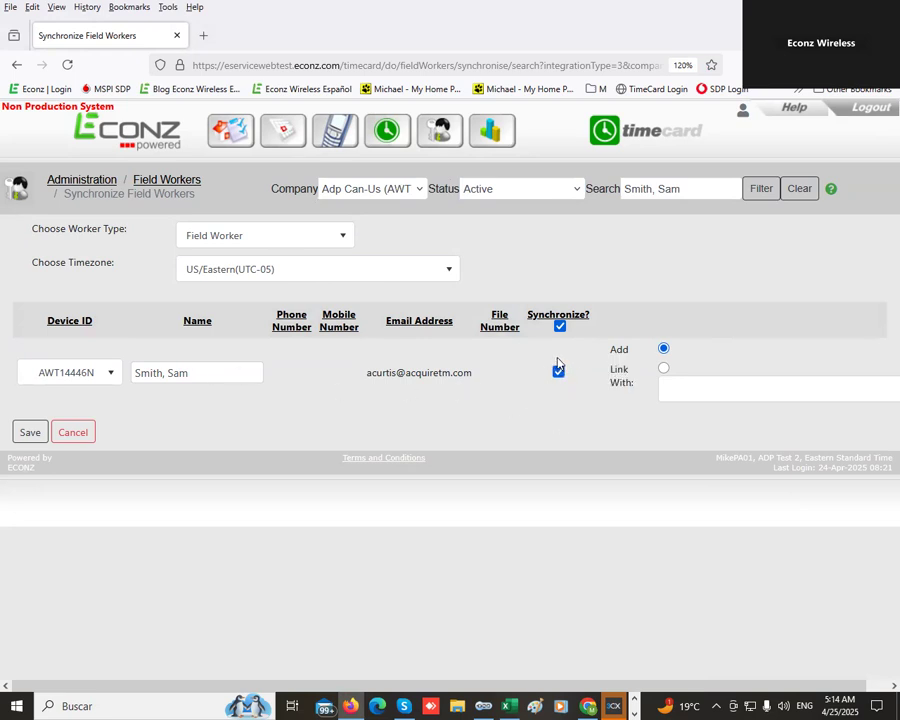
{"action": "left_click", "coordinate": [28, 434]}
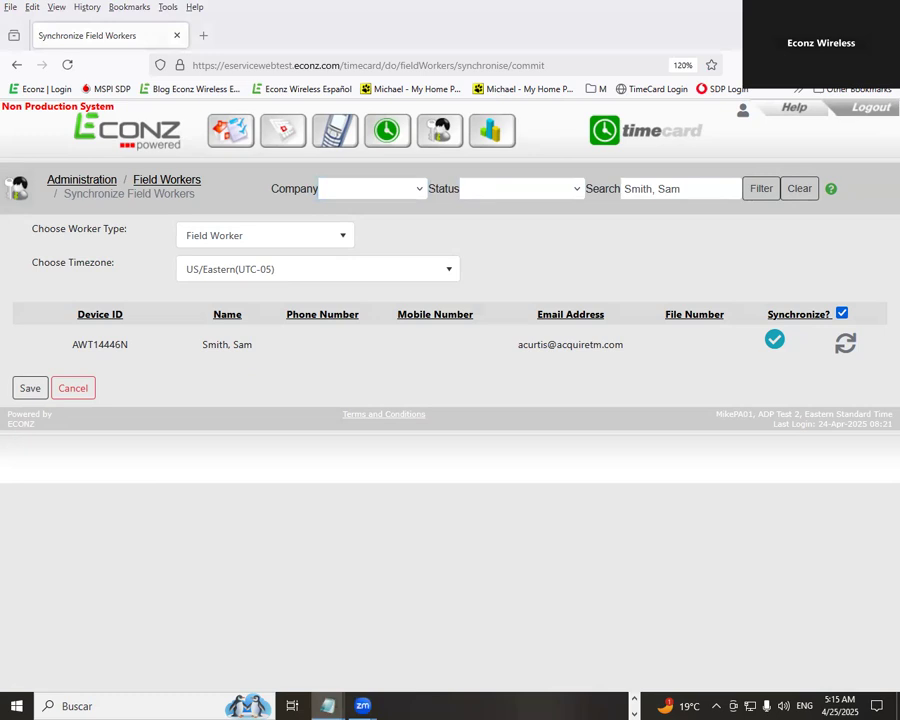
- Replace the search with the second worker's name to show device AWT000320
{"action": "left_click_drag", "start_coordinate": [695, 185], "coordinate": [534, 185]}
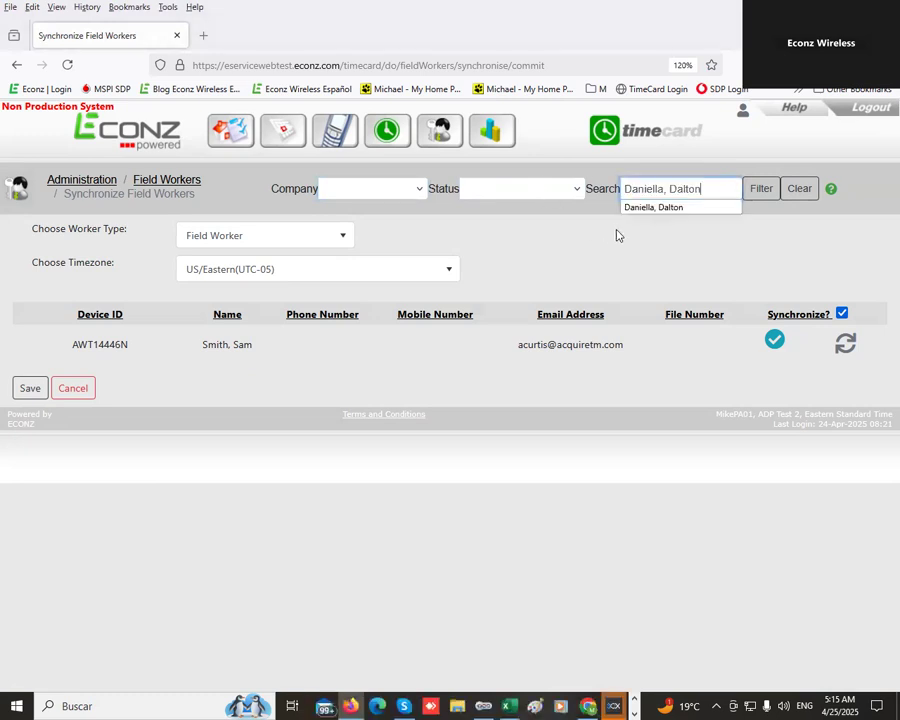
{"action": "left_click", "coordinate": [639, 208]}
{"action": "left_click", "coordinate": [765, 192]}
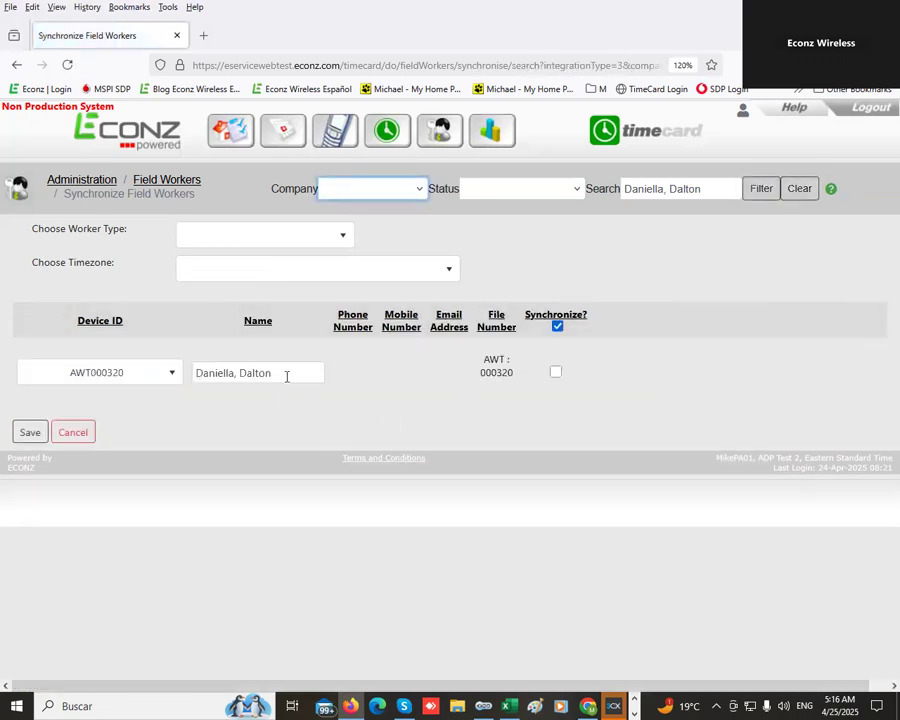
{"action": "left_click", "coordinate": [511, 194]}
- Filter to Active and Adp Can-Us (AWT), then set Field Worker in US/Eastern(UTC-05)
{"action": "left_click", "coordinate": [500, 232]}
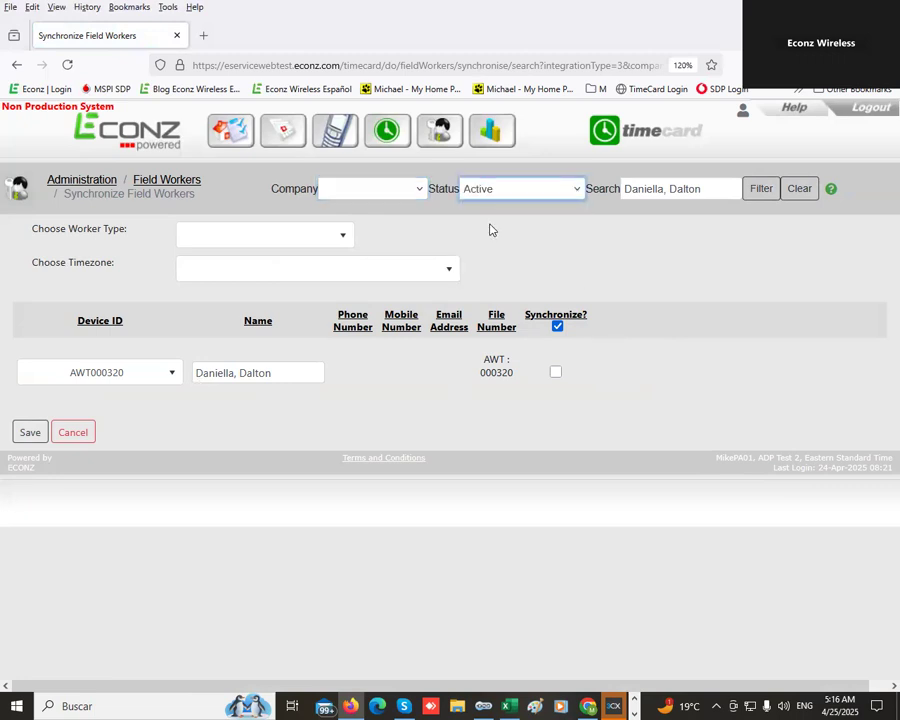
{"action": "left_click", "coordinate": [408, 195]}
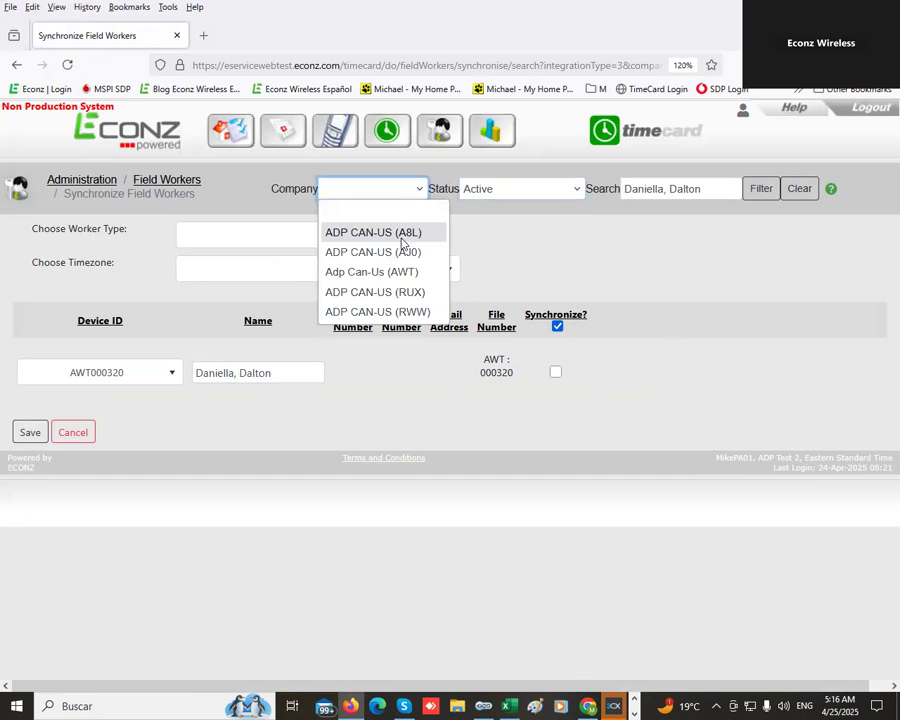
{"action": "left_click", "coordinate": [383, 273]}
{"action": "left_click", "coordinate": [307, 237]}
{"action": "left_click", "coordinate": [235, 305]}
{"action": "left_click", "coordinate": [276, 281]}
{"action": "type", "text": "eas"}
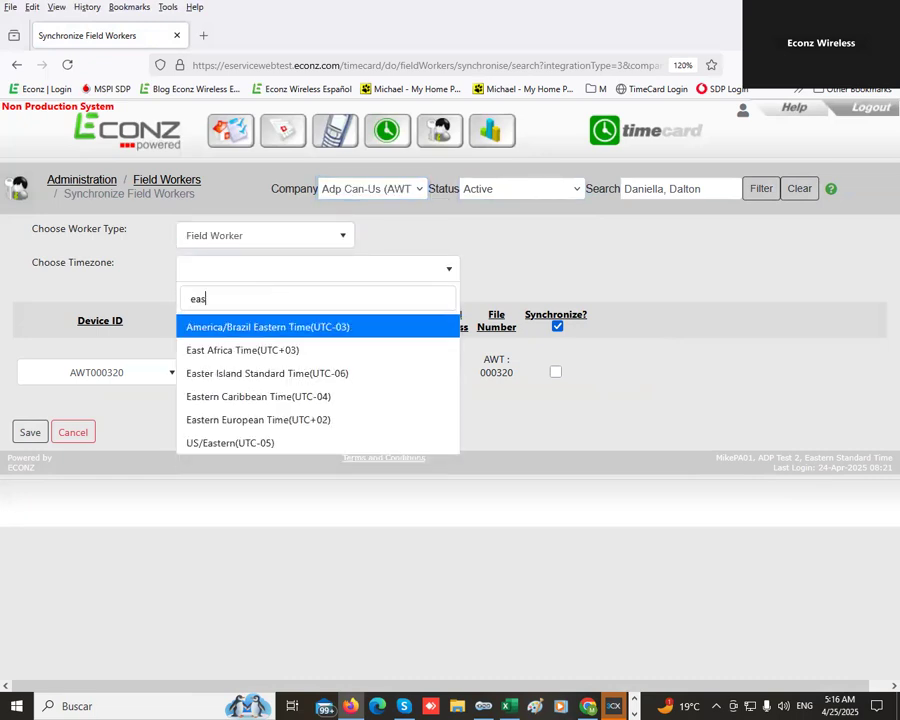
{"action": "left_click", "coordinate": [235, 443]}
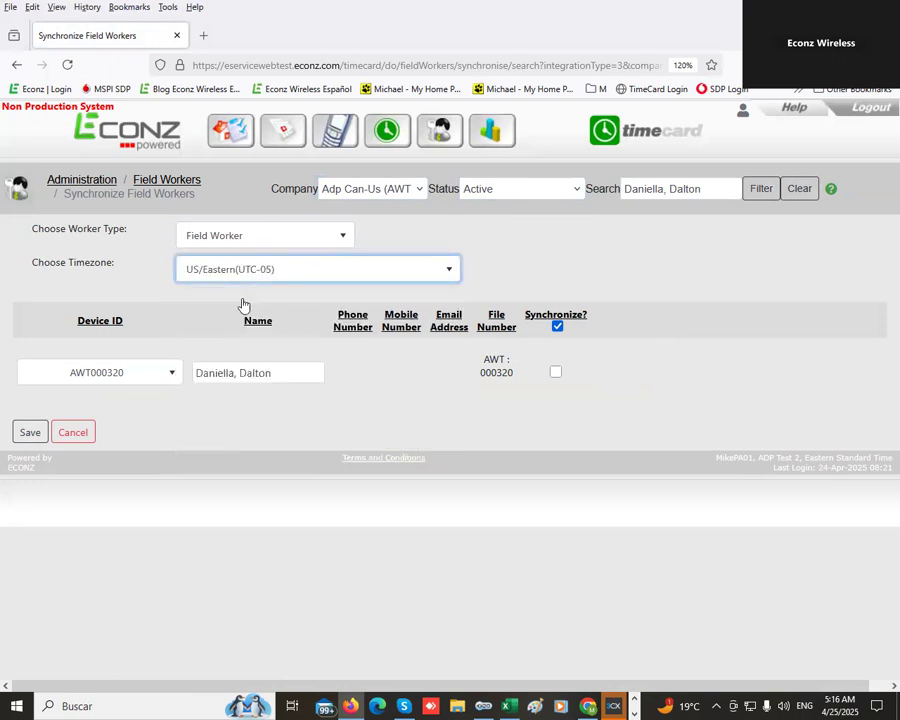
- Tick Synchronize, link AWT000320 to the matching existing worker, and save
{"action": "left_click", "coordinate": [556, 374]}
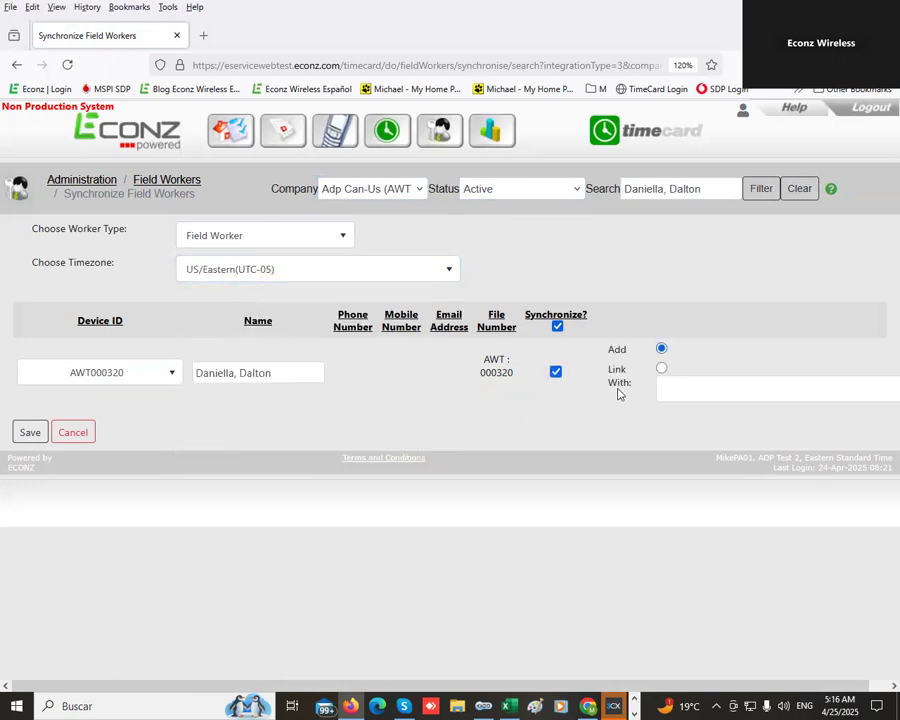
{"action": "mouse_move", "coordinate": [608, 356]}
{"action": "left_mouse_down"}
{"action": "mouse_move", "coordinate": [625, 356]}
{"action": "mouse_move", "coordinate": [613, 382]}
{"action": "mouse_move", "coordinate": [608, 368]}
{"action": "left_mouse_up"}
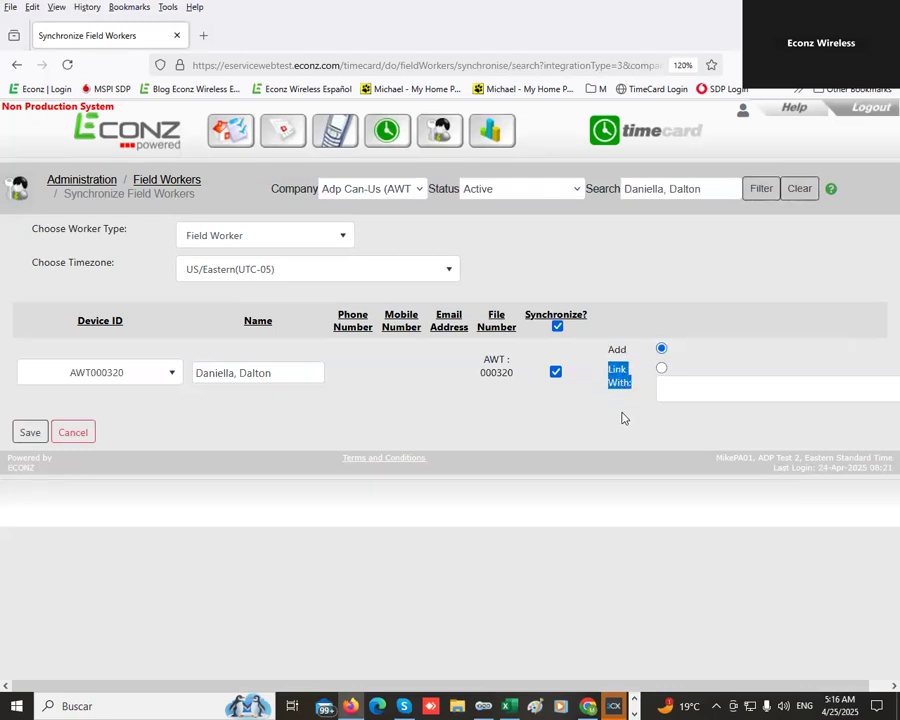
{"action": "left_click", "coordinate": [661, 368]}
{"action": "left_click", "coordinate": [685, 392]}
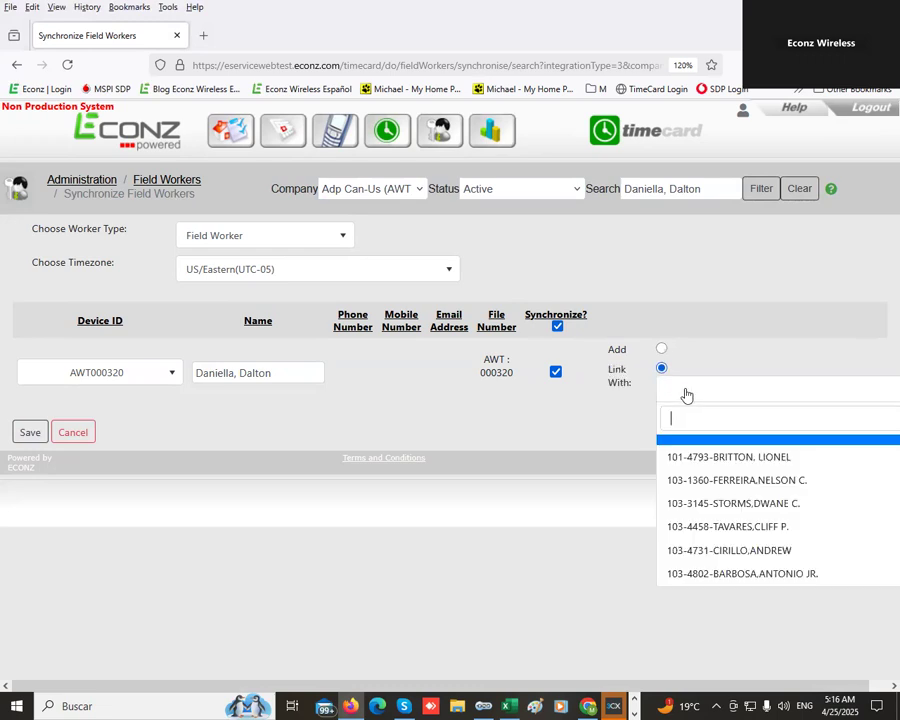
{"action": "type", "text": "f"}
{"action": "key", "text": "BackSpace"}
{"action": "type", "text": "daniel"}
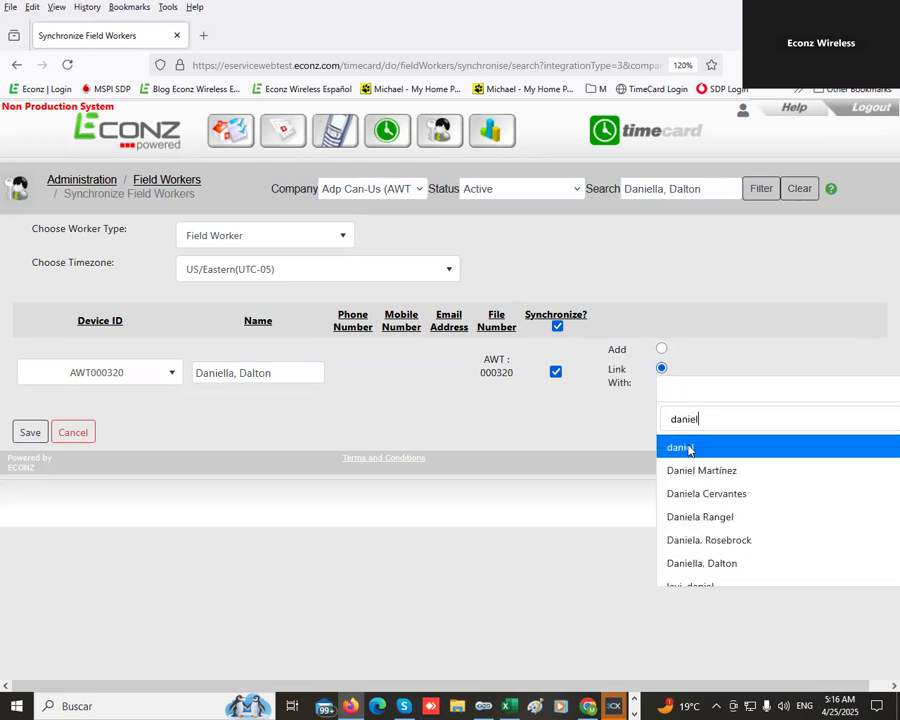
{"action": "left_click", "coordinate": [676, 564]}
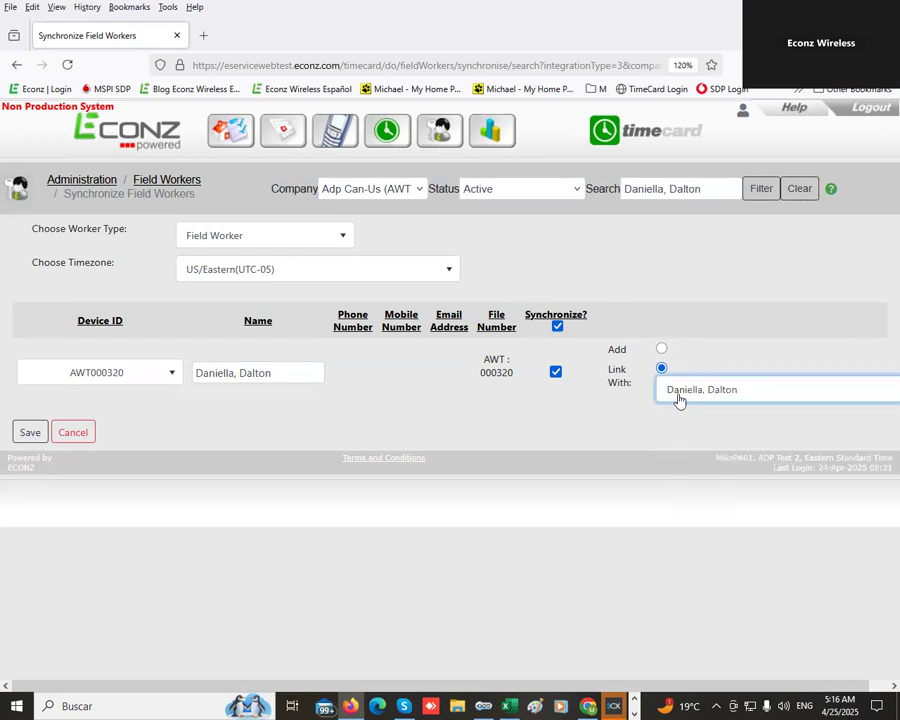
{"action": "left_click_drag", "start_coordinate": [307, 378], "coordinate": [184, 375]}
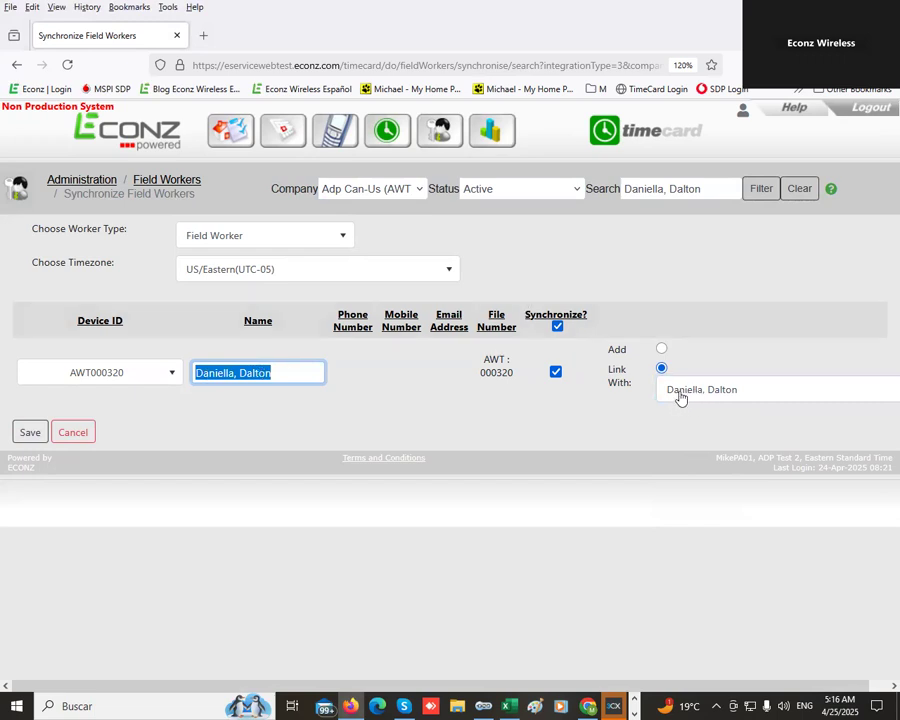
{"action": "left_click", "coordinate": [28, 431]}
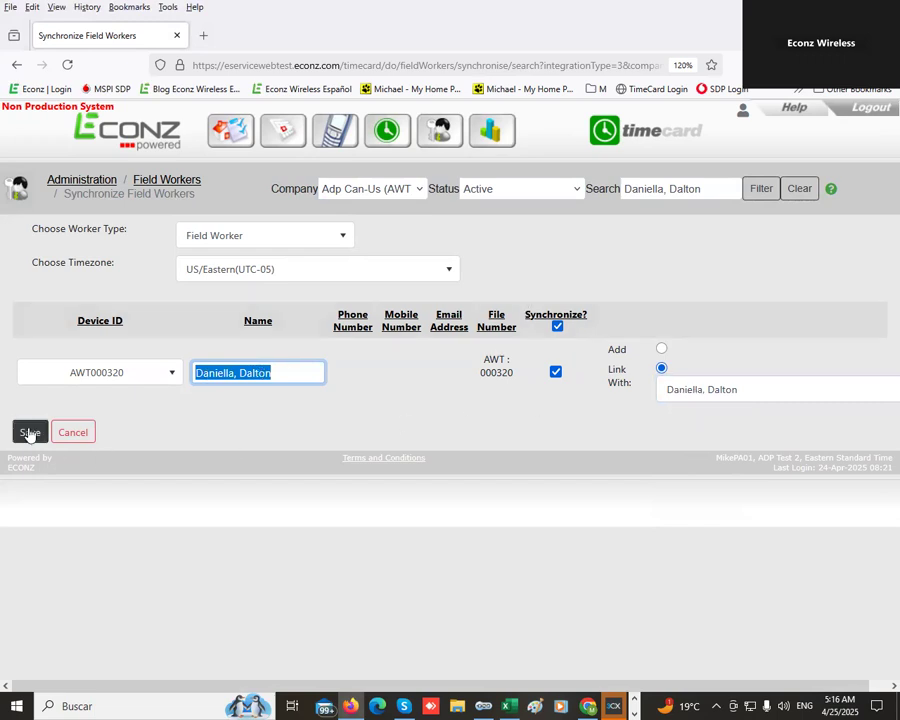